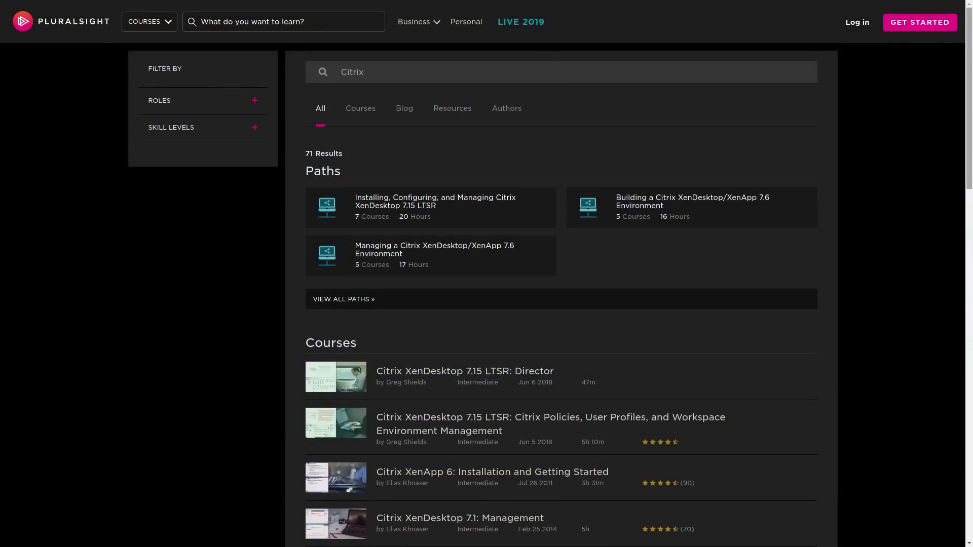
- Scroll down the Pluralsight search results to the Courses list
scroll(561, 303, down, 6)
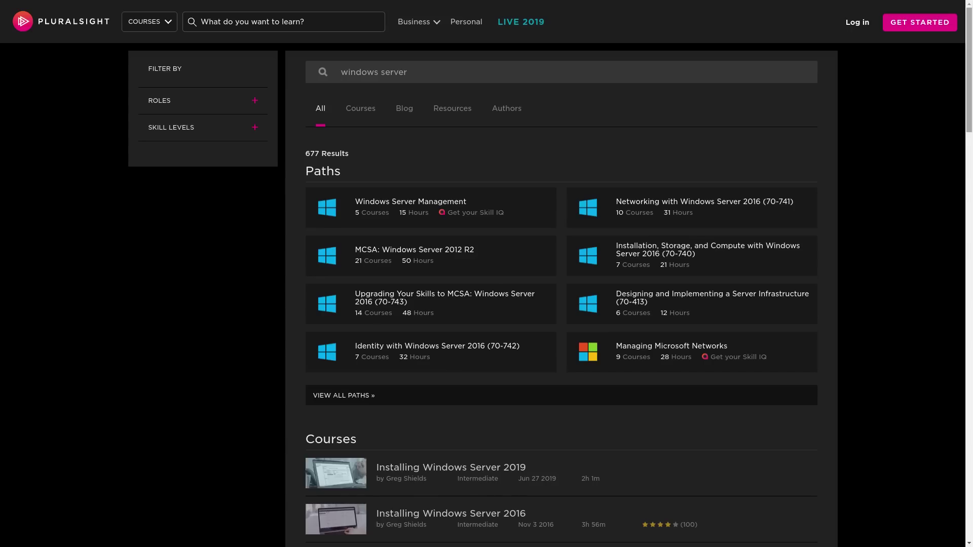
scroll(561, 304, down, 5)
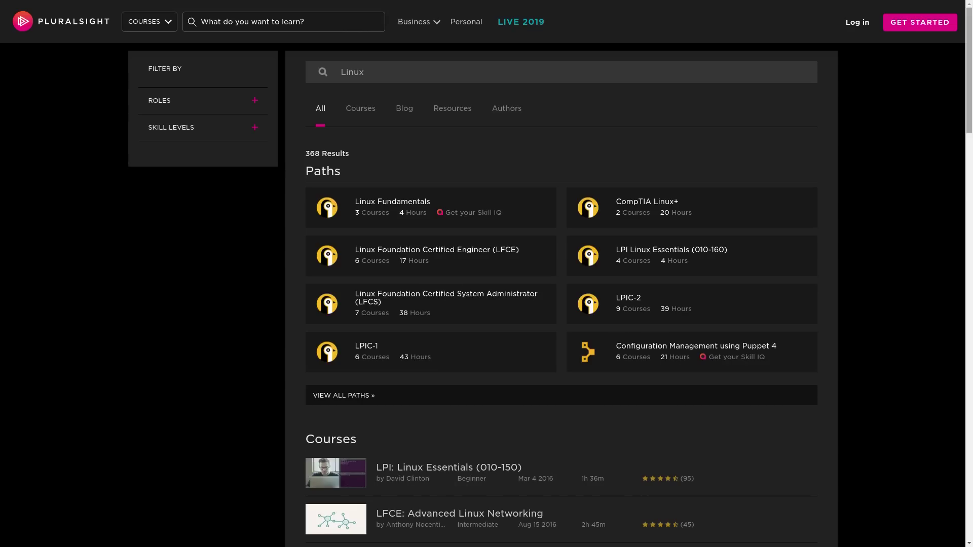
scroll(561, 304, down, 6)
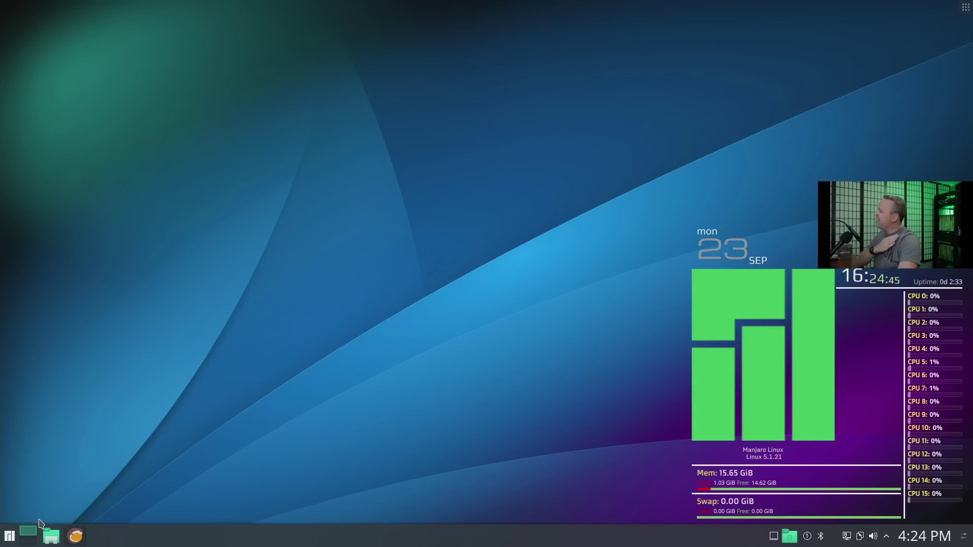
- Open the Kernel page in KDE System Settings from the launcher
click(10, 535)
click(11, 326)
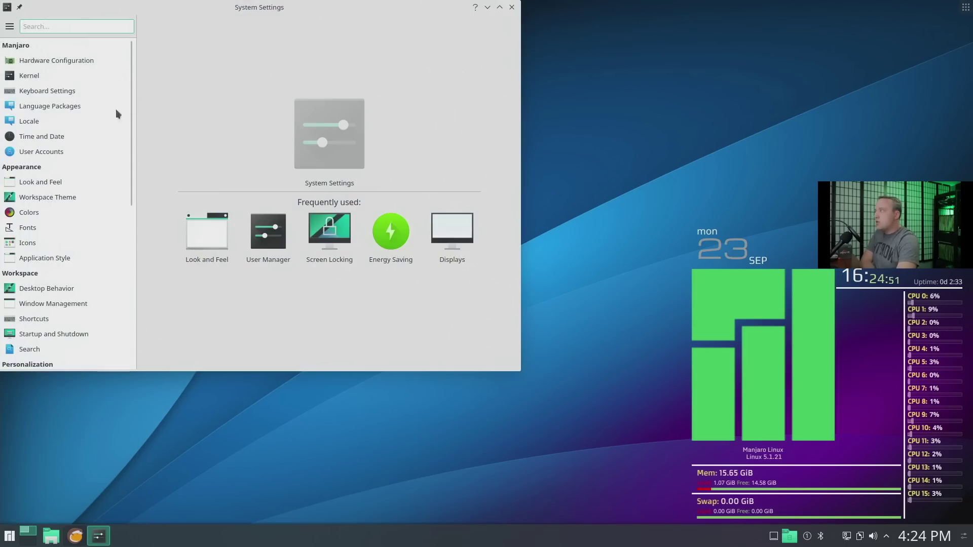
click(33, 76)
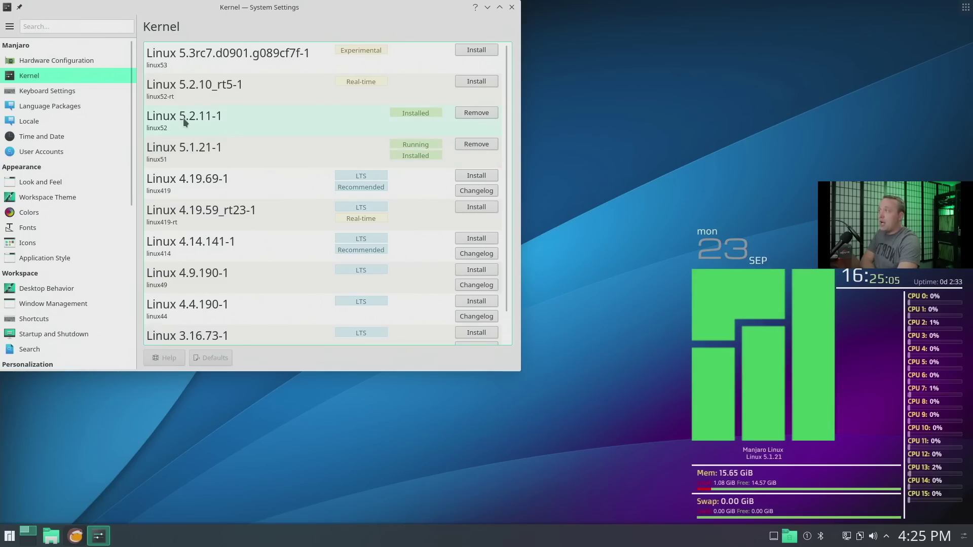
- Remove the Linux 5.2.11-1 kernel, confirming and authorising with the password
click(470, 116)
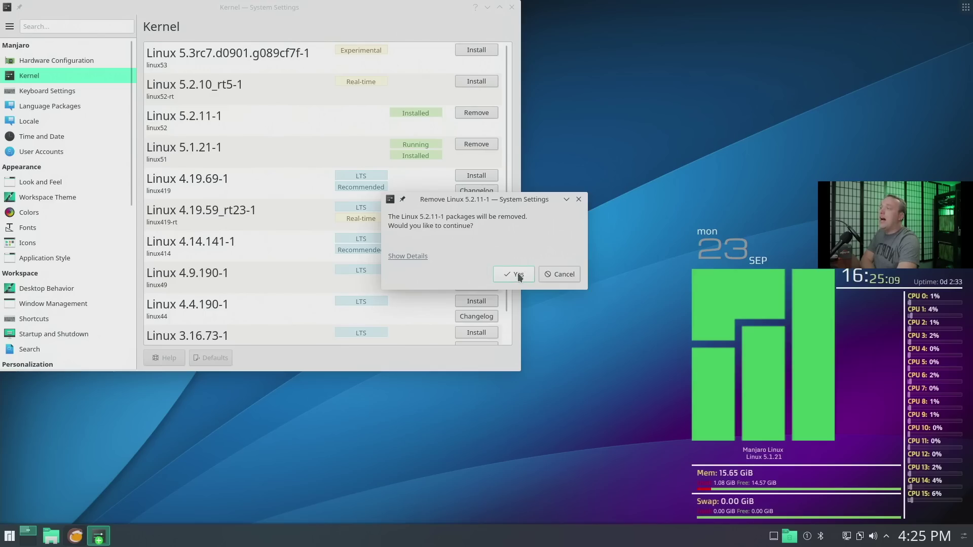
click(518, 274)
text(****)
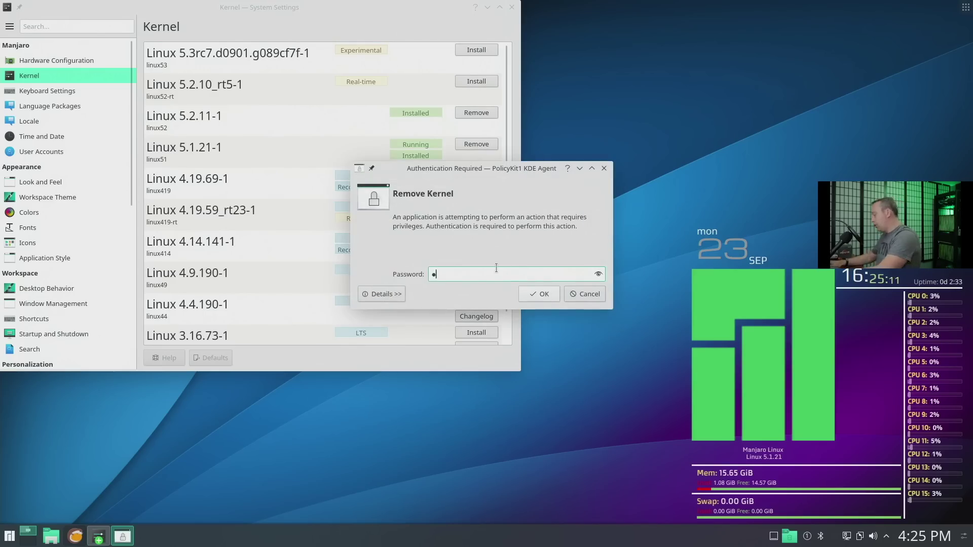
key(Return)
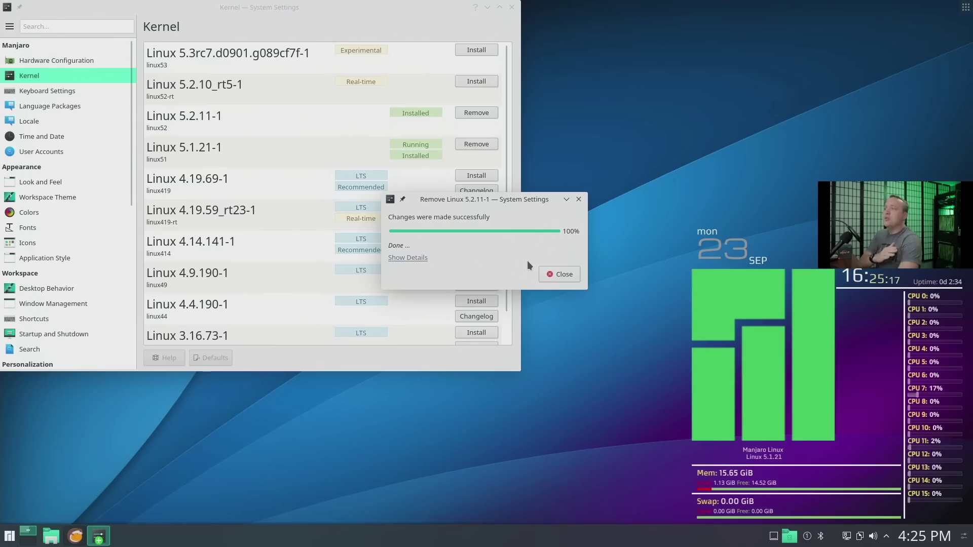
- Install the Linux 4.19.69-1 kernel, confirming and authorising with the password
click(560, 273)
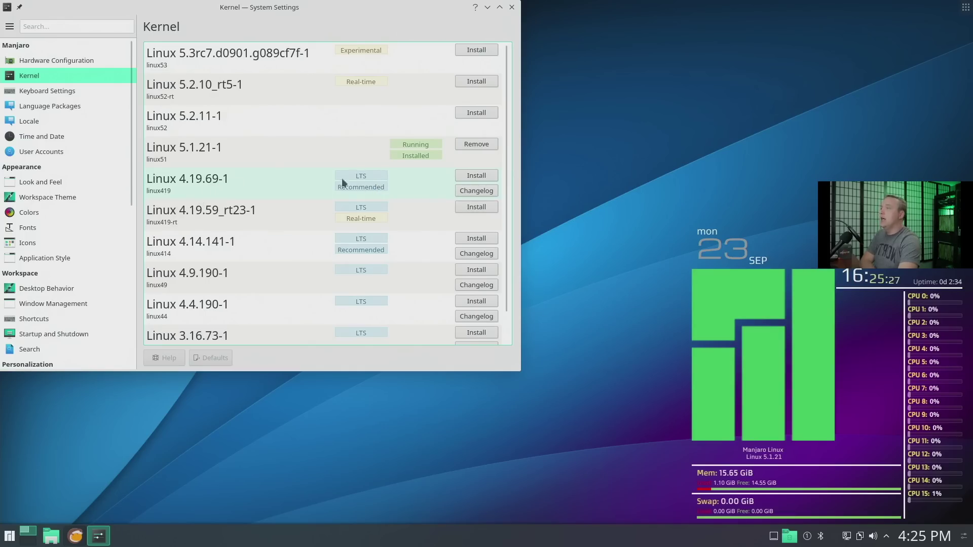
click(476, 176)
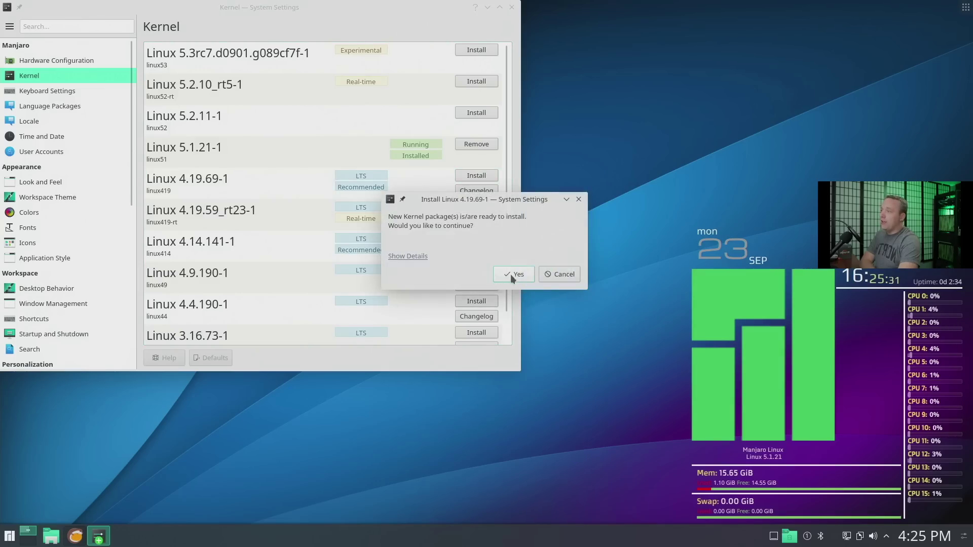
click(513, 274)
text(*****)
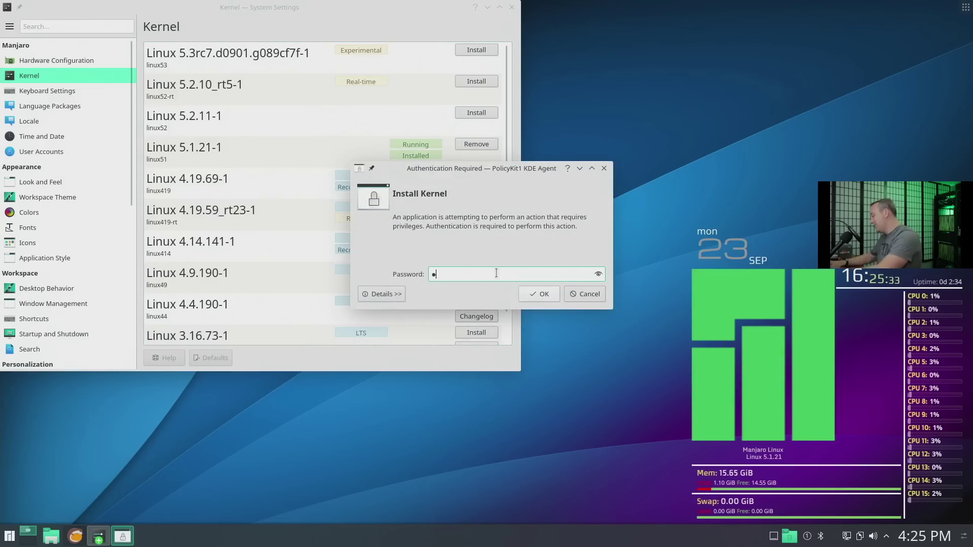
key(Return)
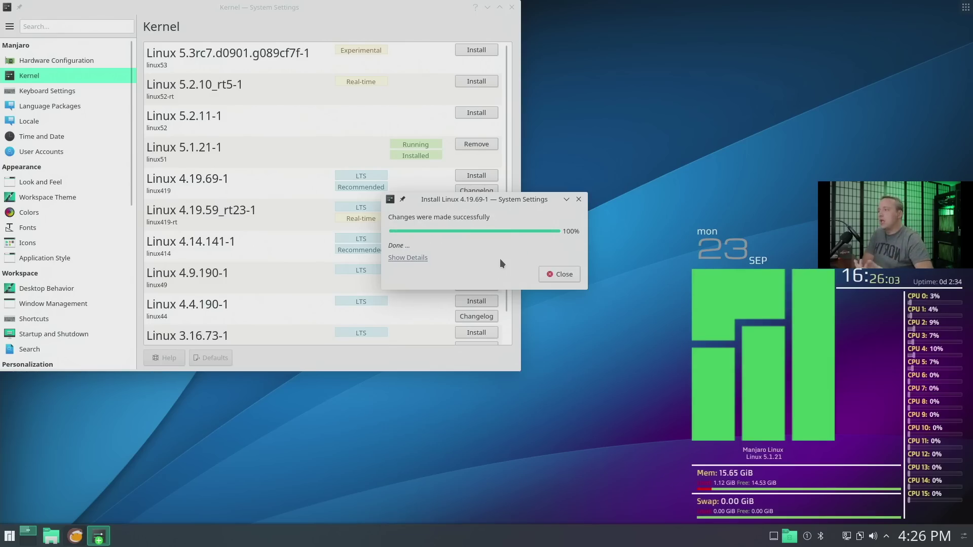
- Close the finished install report to see 4.19.69-1 installed beside 5.1.21-1
click(554, 272)
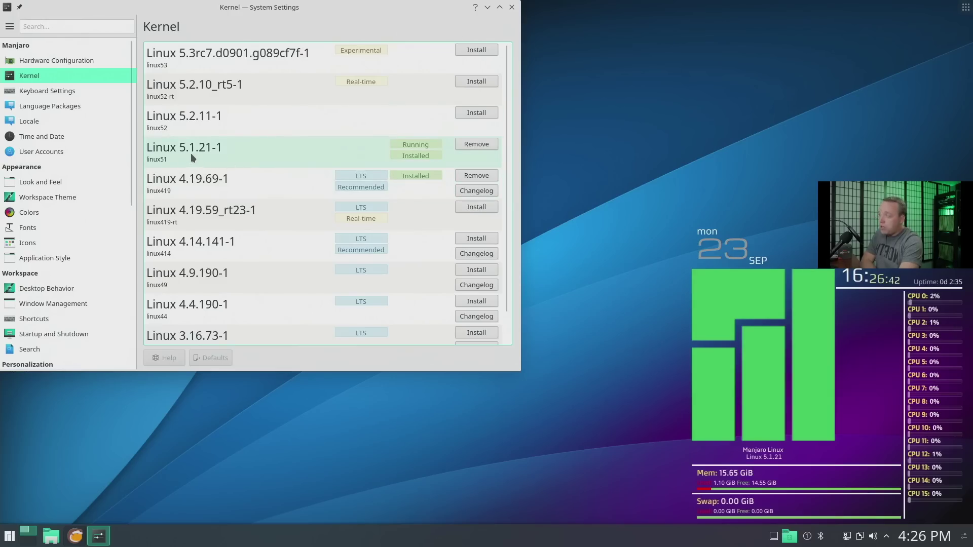
- Close System Settings and launch Grub Customizer via KRunner with the root password
click(512, 7)
key(alt+space)
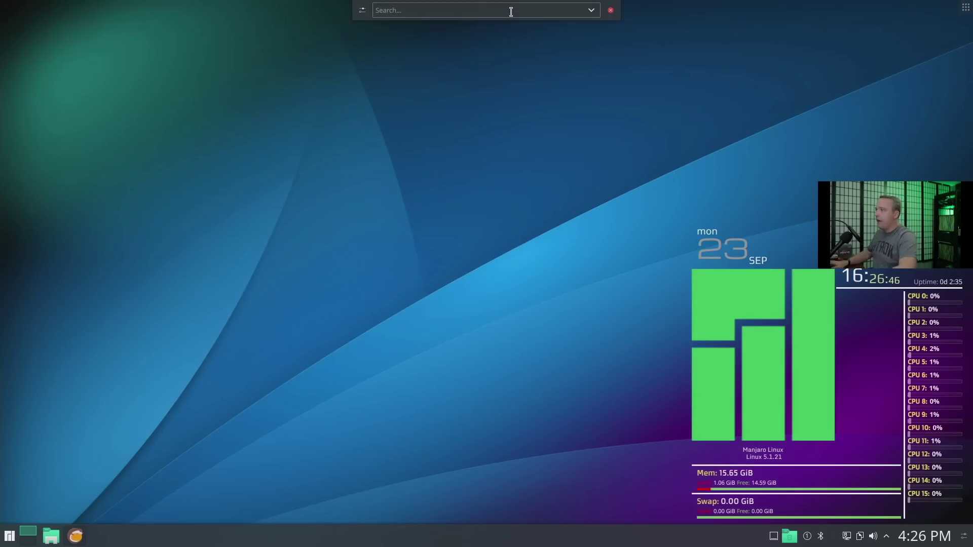
text(grub)
key(Return)
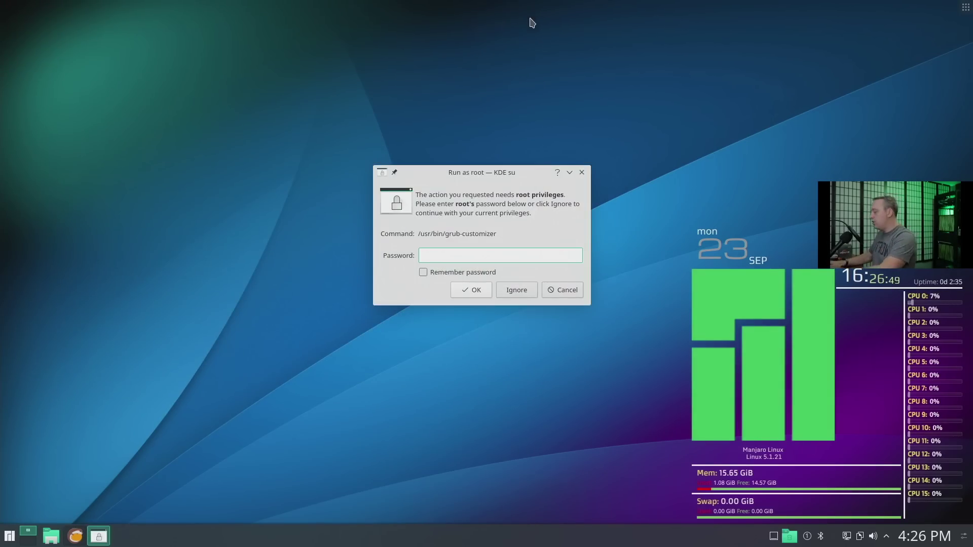
text(*****)
key(Return)
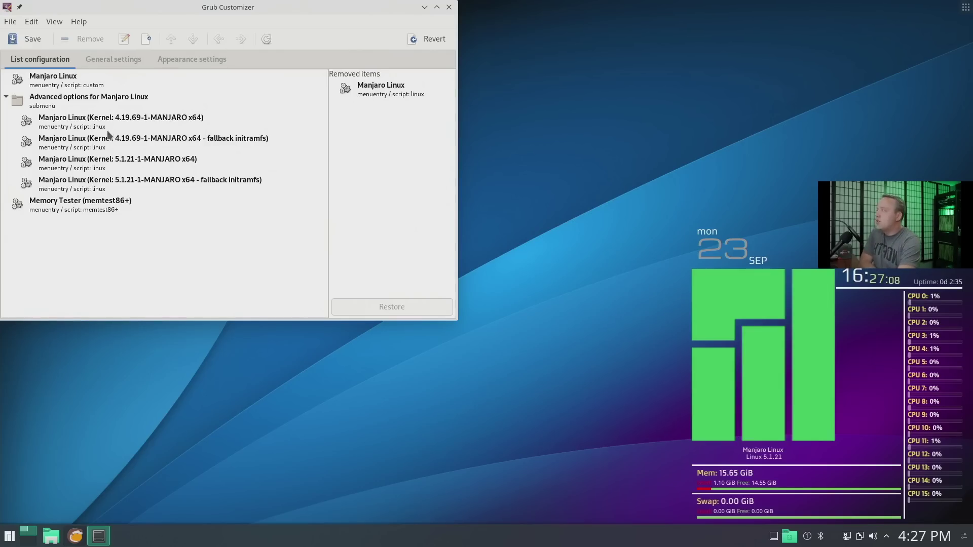
- Open the top Manjaro Linux entry in the entry editor, then close it
click(52, 76)
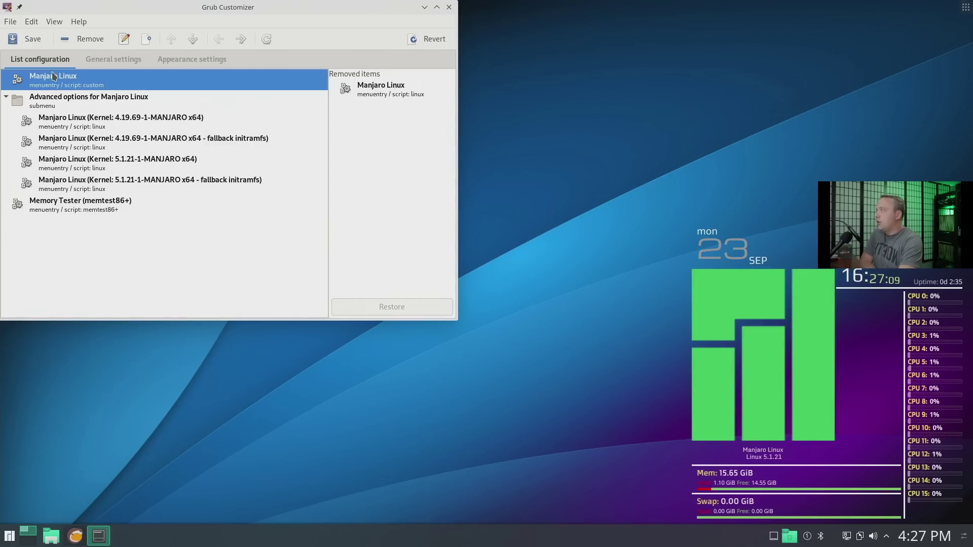
click(124, 40)
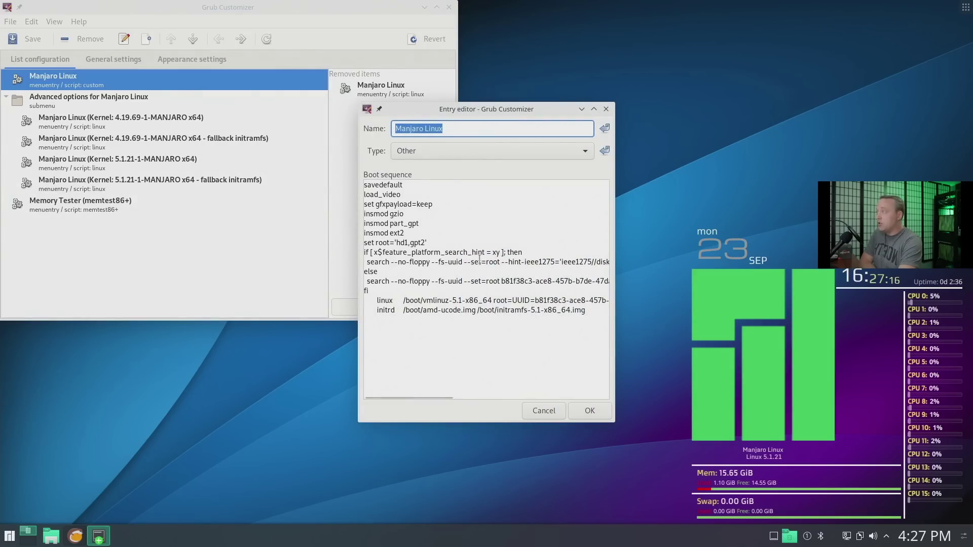
click(606, 110)
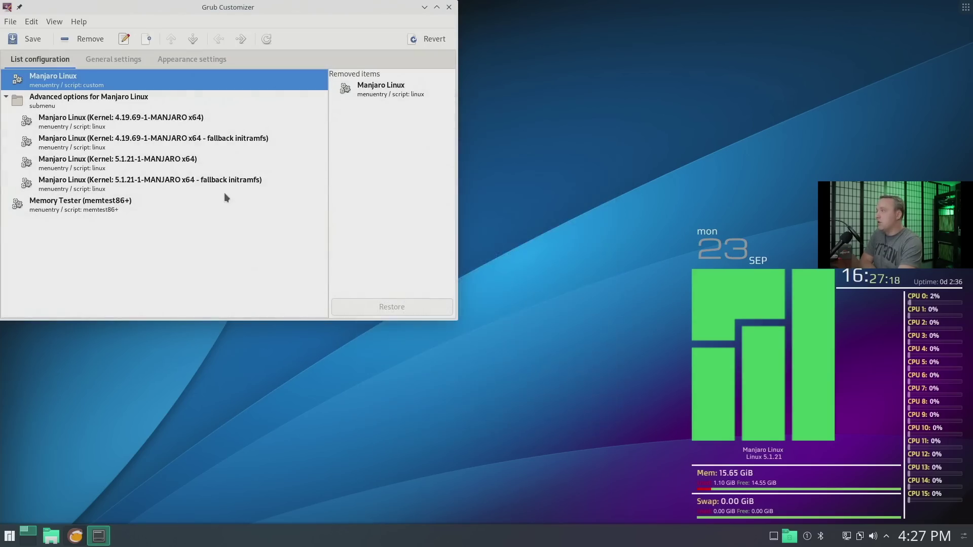
- Move the 4.19.69 kernel entry and its fallback entry below the 5.1.21 entries
click(98, 124)
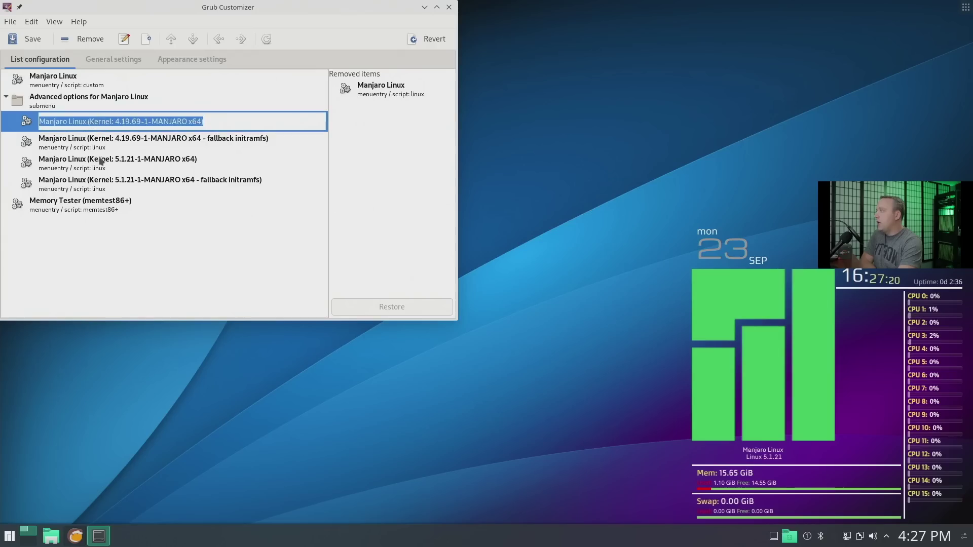
click(22, 127)
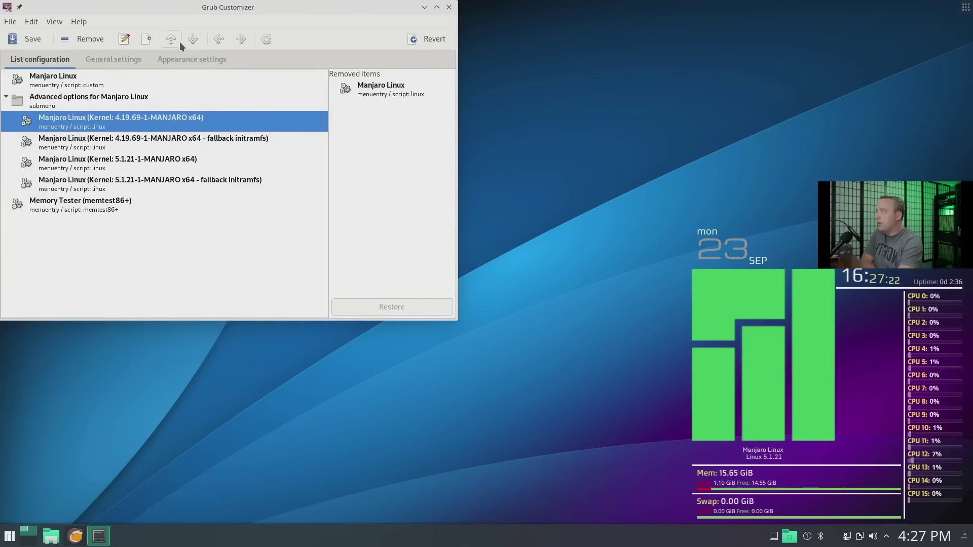
click(193, 38)
click(193, 38)
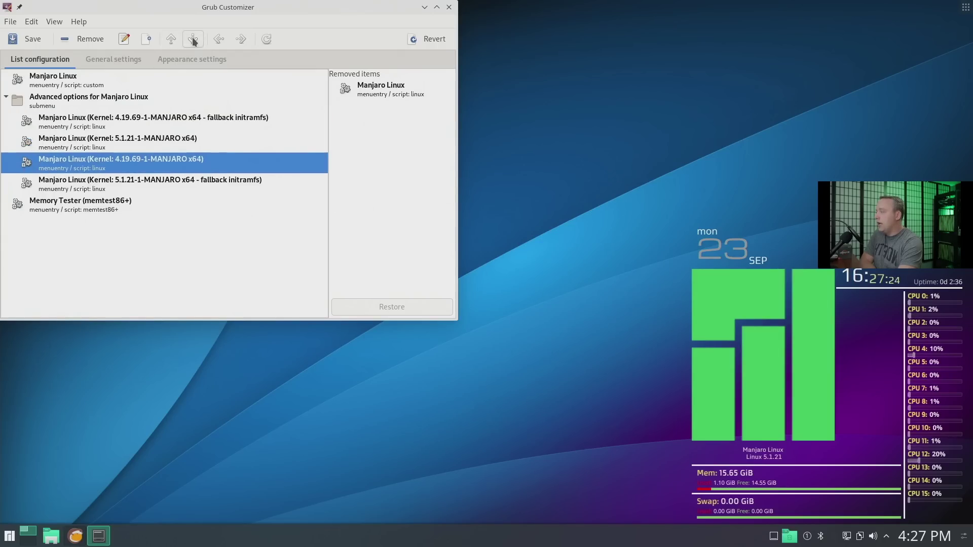
click(193, 39)
click(126, 121)
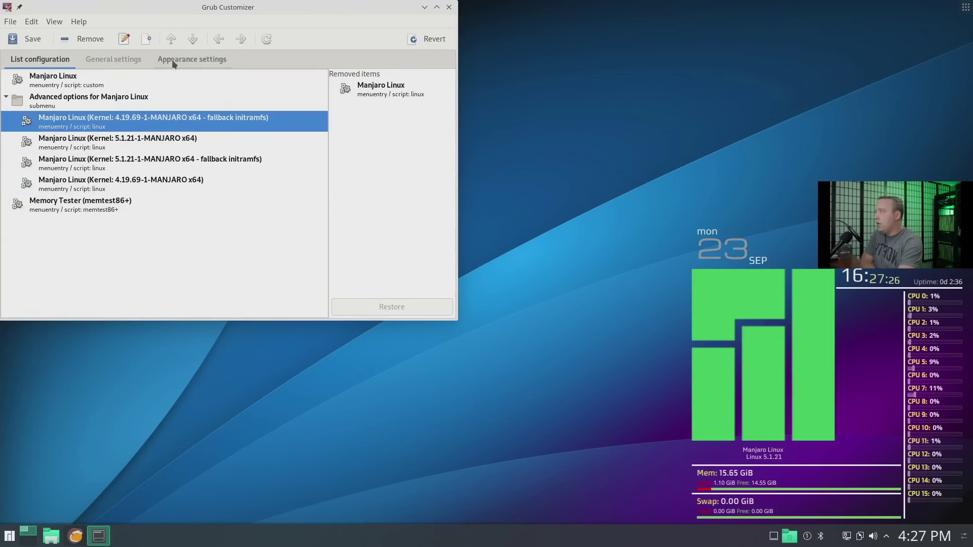
click(192, 38)
click(192, 39)
click(193, 39)
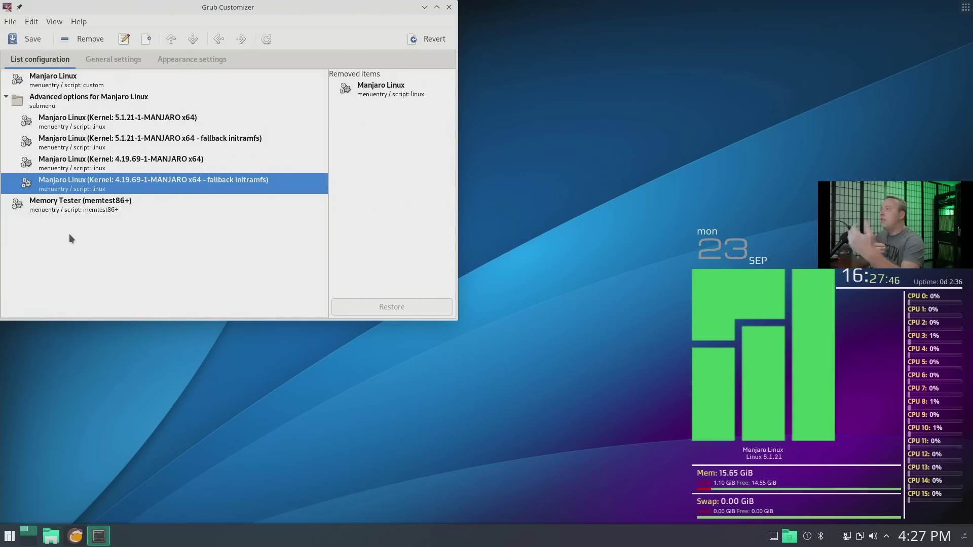
- Uncheck 'look for other operating systems' in General settings after viewing Appearance settings
click(132, 63)
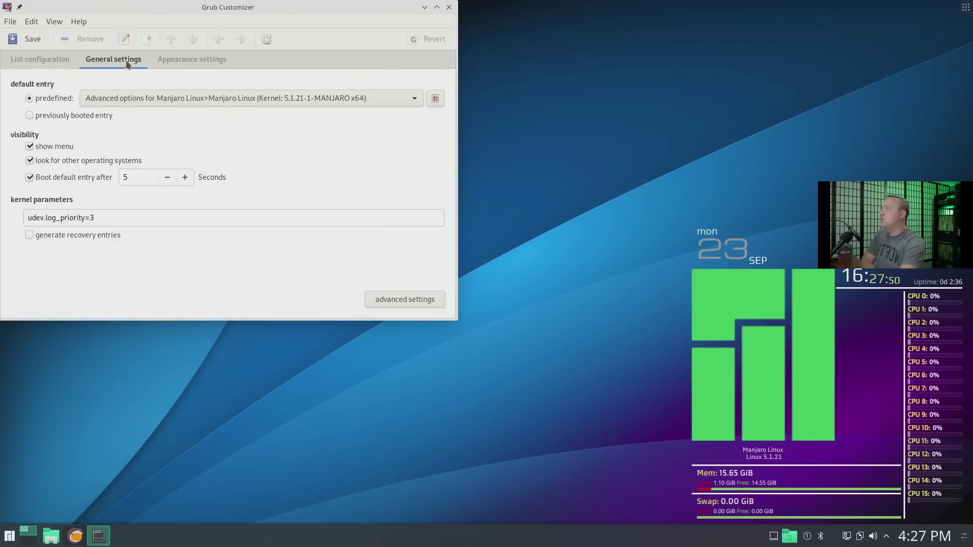
click(194, 62)
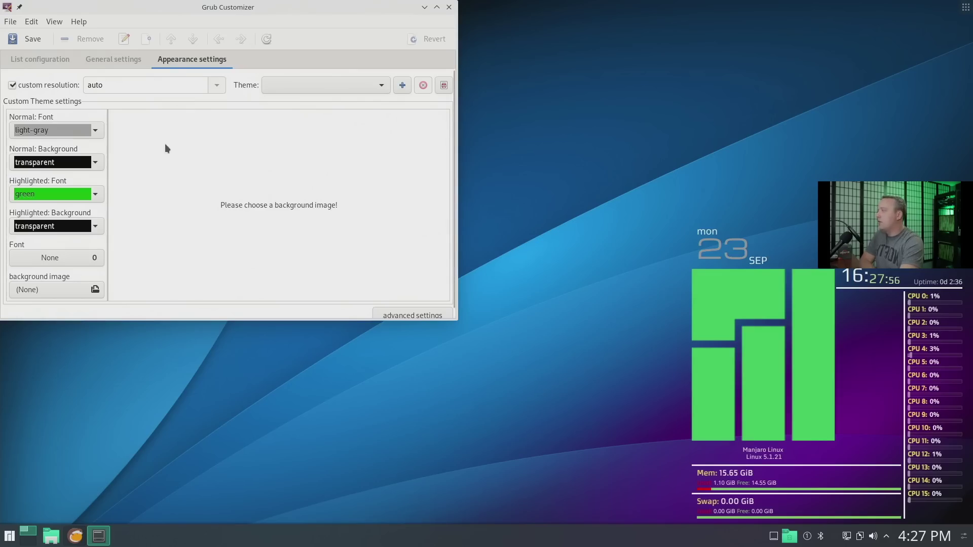
click(116, 61)
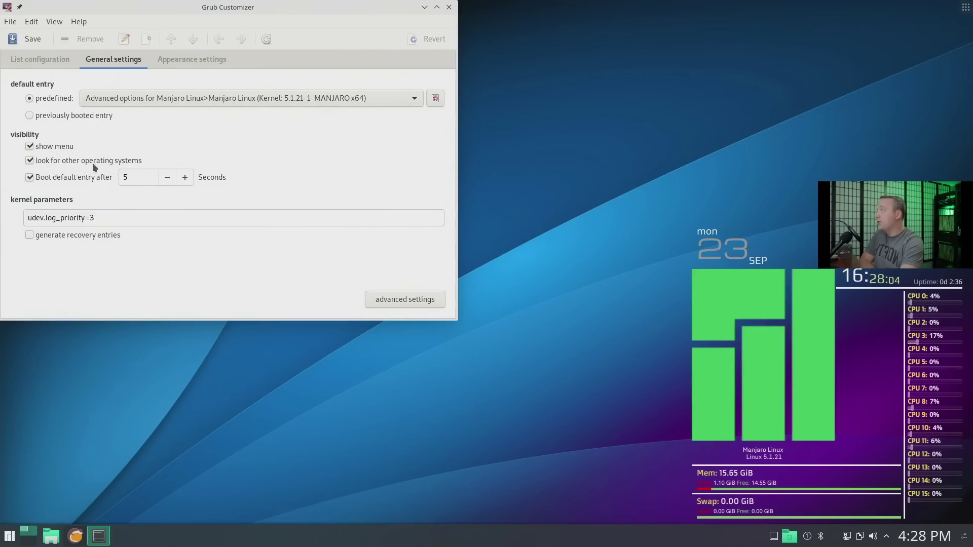
click(28, 161)
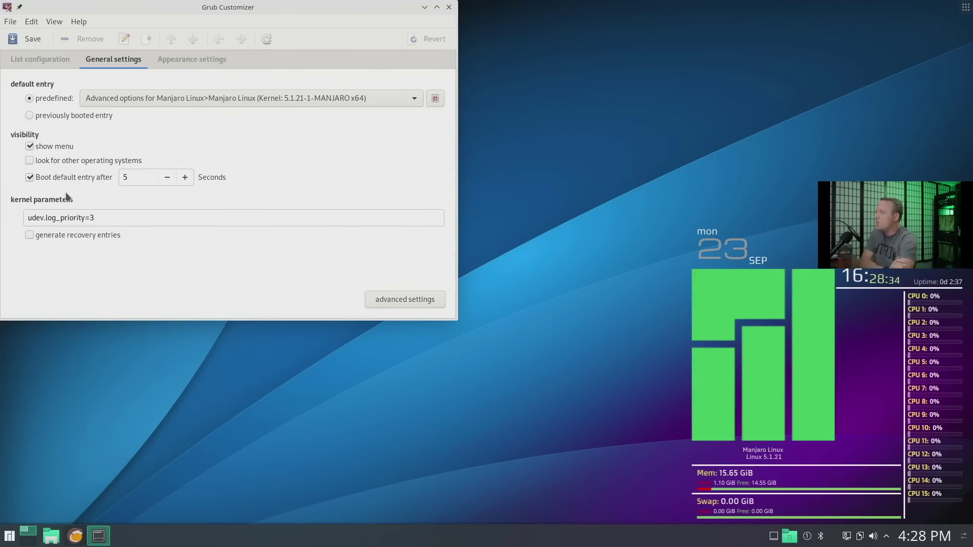
- Save and refresh the boot entry list, recheck General settings, and close Grub Customizer
click(38, 57)
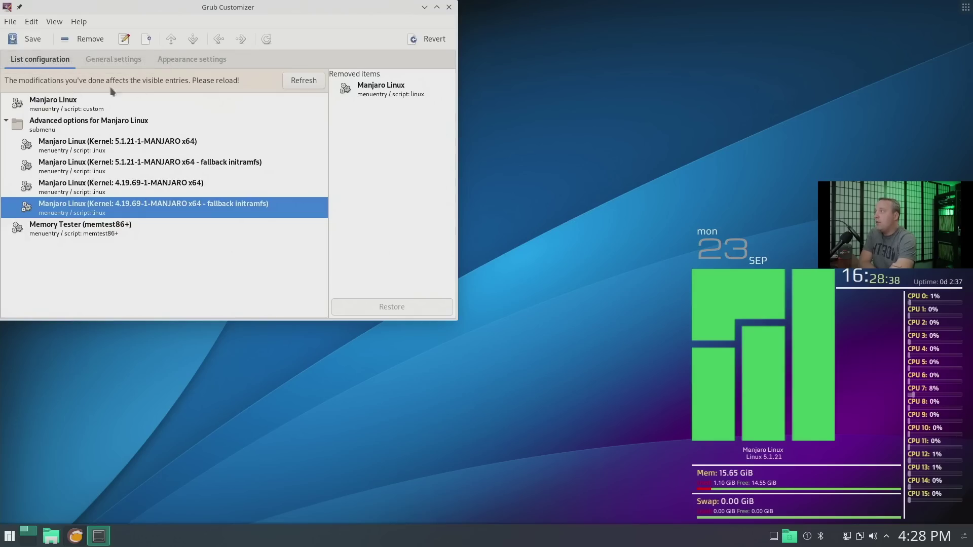
click(303, 80)
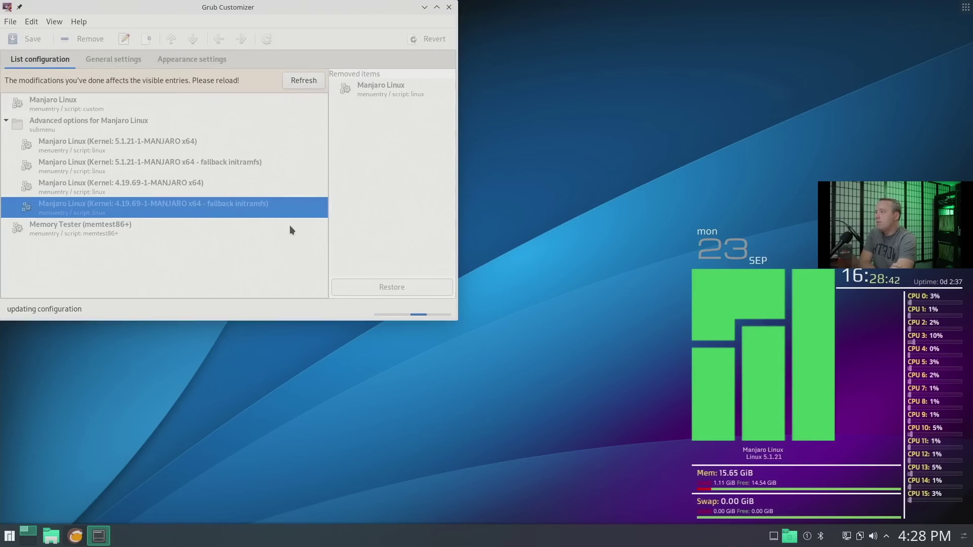
click(303, 81)
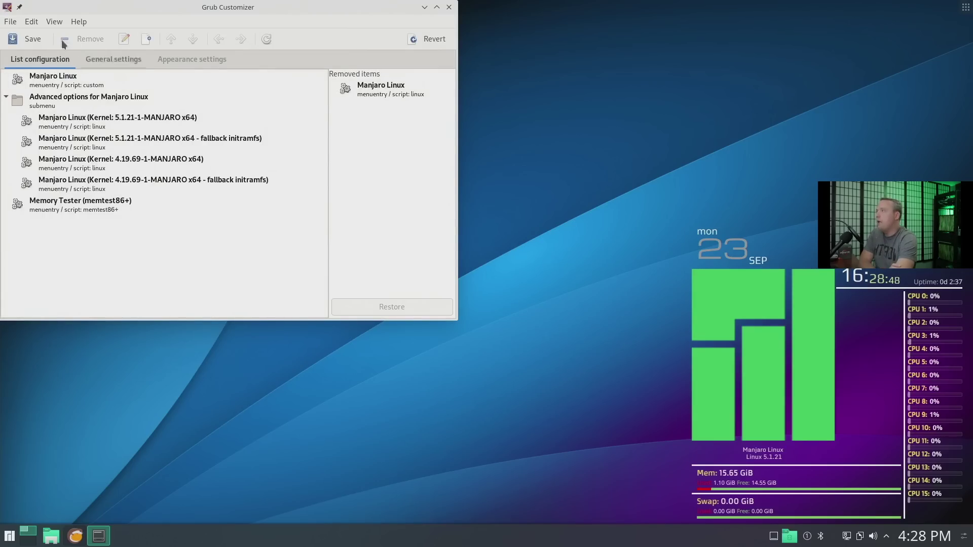
click(112, 60)
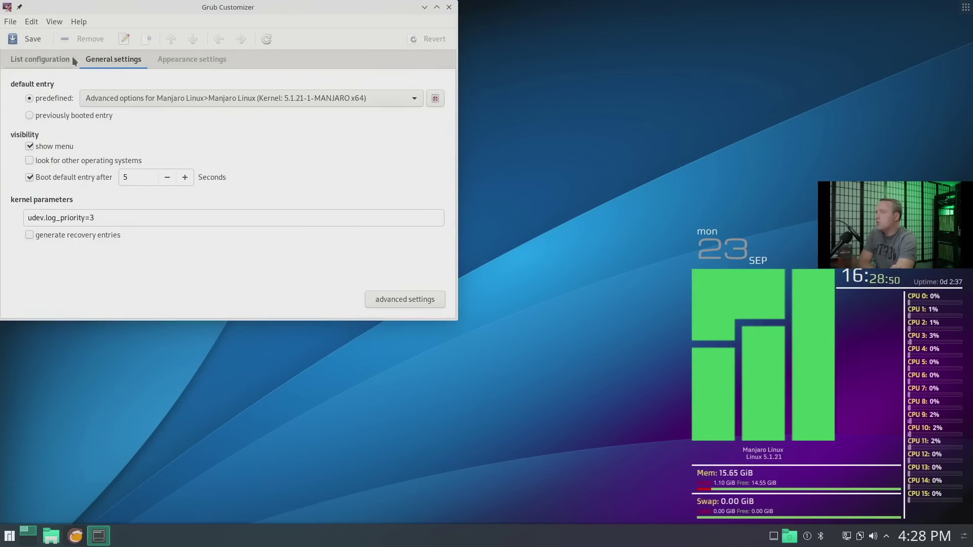
click(449, 7)
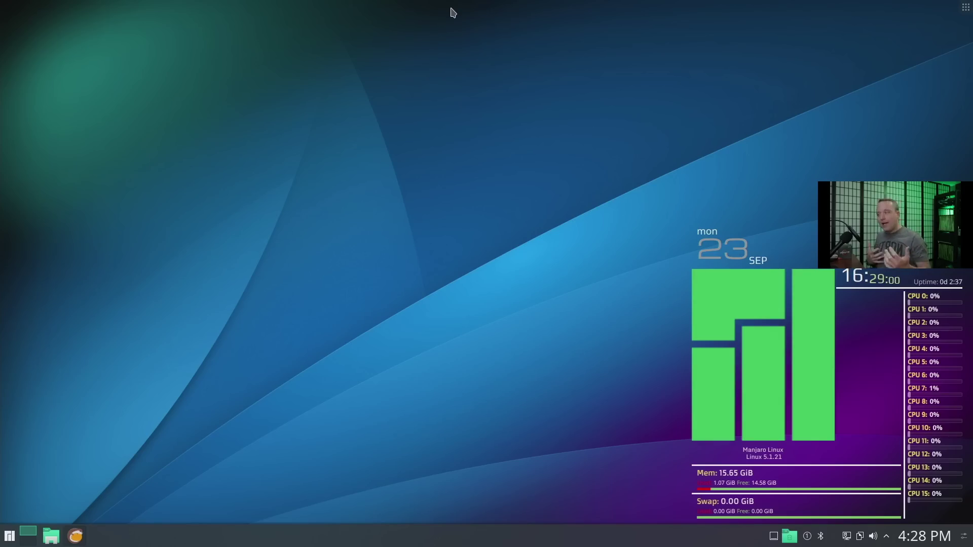
- Launch Timeshift from KRunner and authenticate with the admin password to view snapshots
key(alt+space)
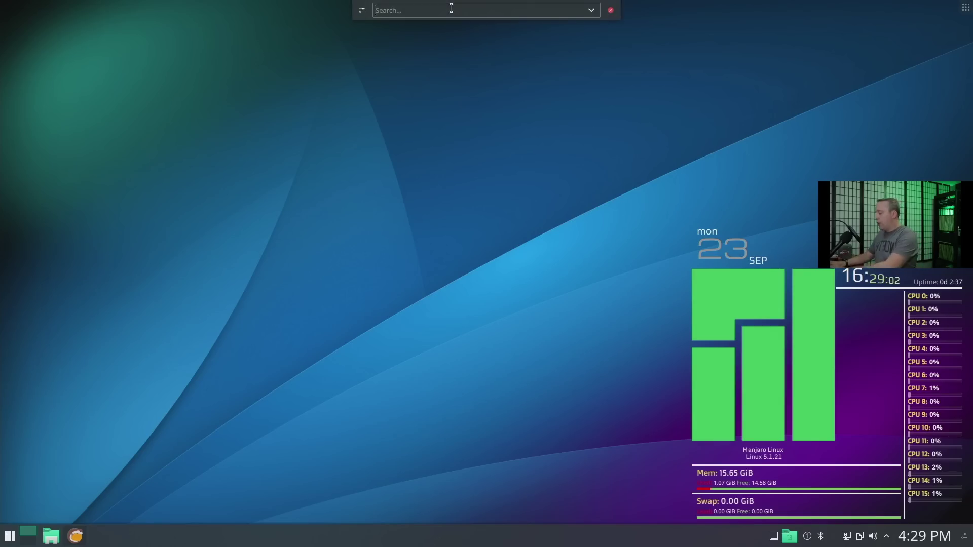
text(gparted)
key(Return)
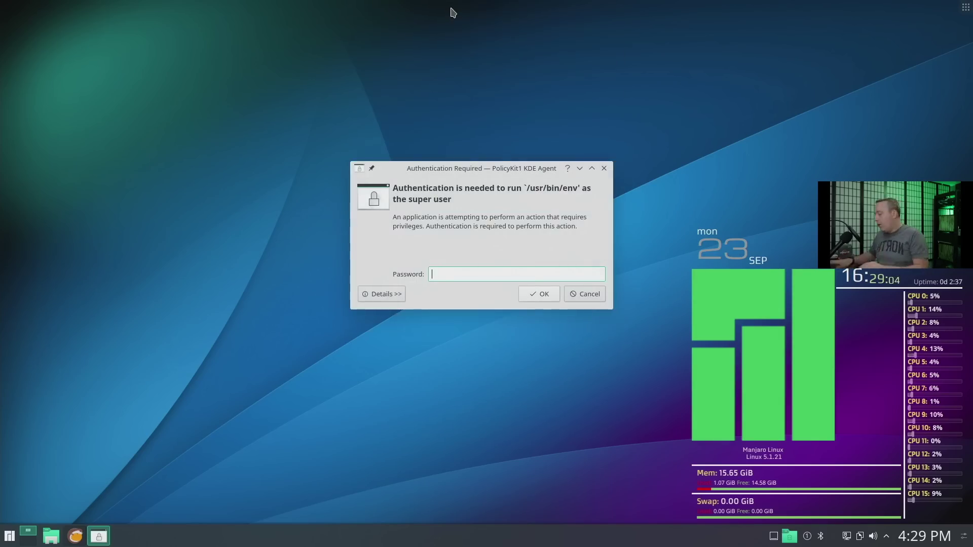
text(*****)
key(Return)
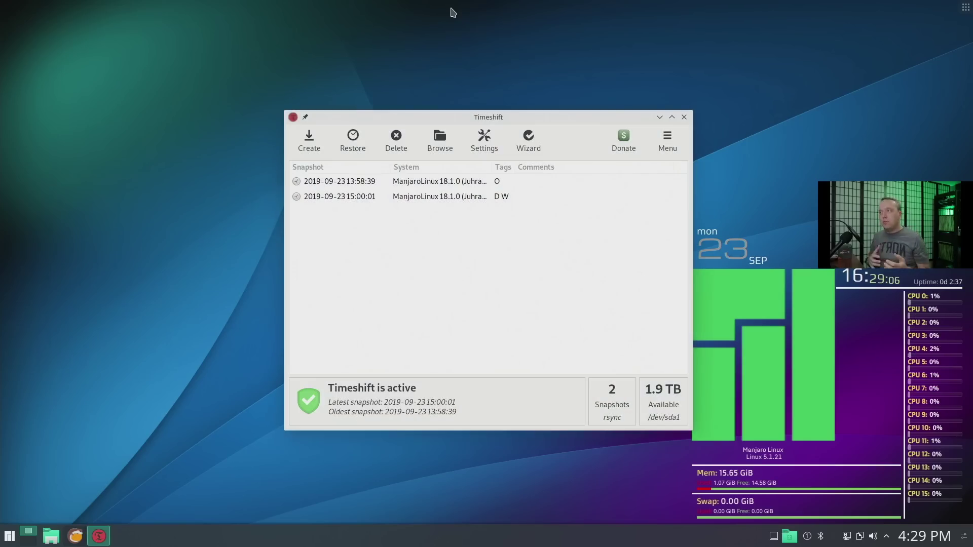